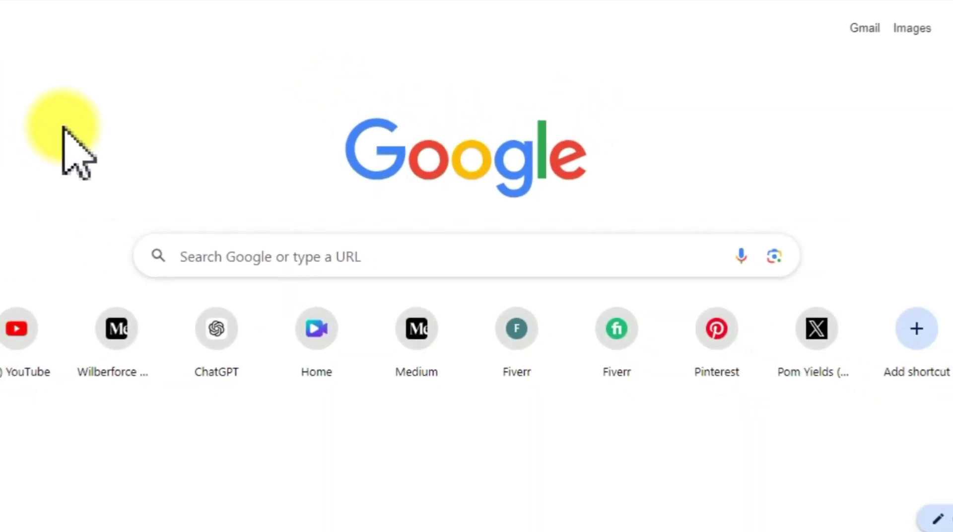
- Load the Deriv X platform page on deriv.com in Chrome
key(Return)
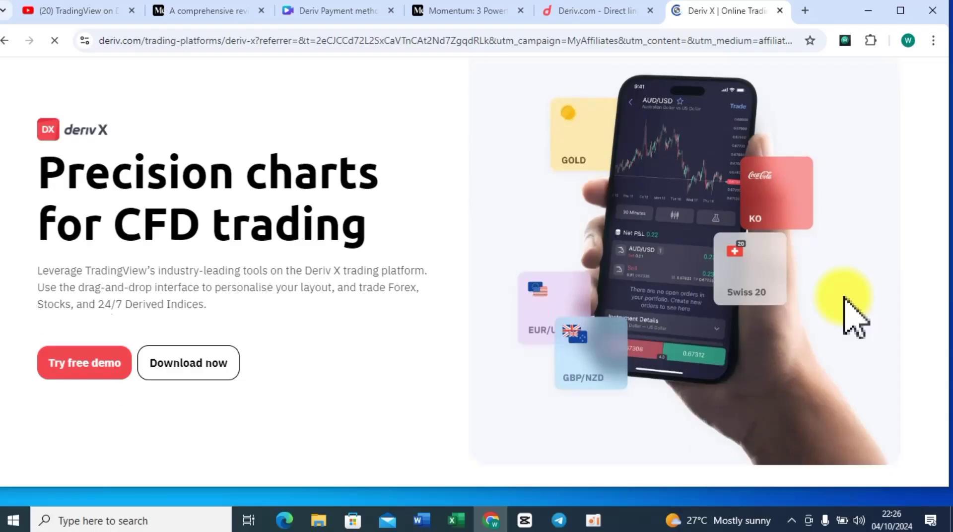
- Browse the Deriv X page, then go to Log in with an existing account
scroll(854, 315, down, 6)
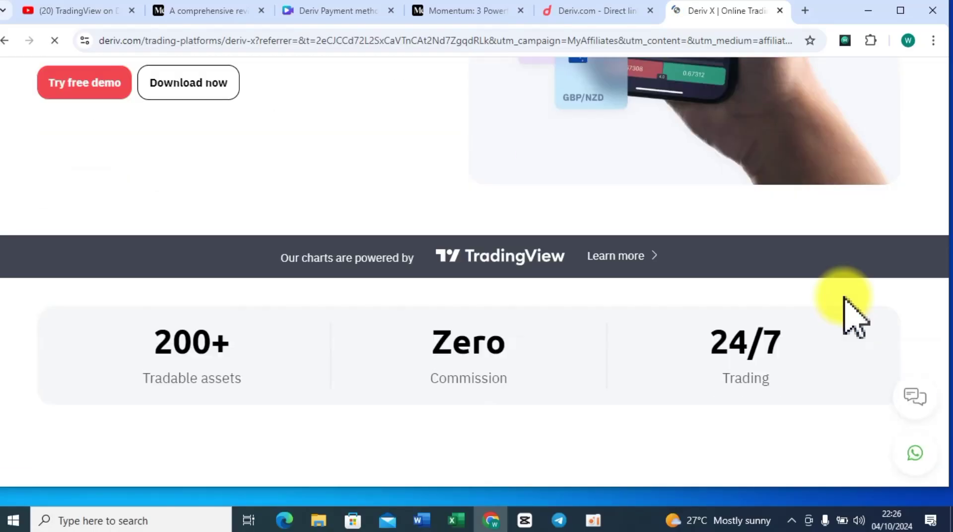
scroll(854, 315, down, 5)
scroll(854, 315, down, 5)
scroll(854, 315, up, 5)
scroll(854, 315, up, 10)
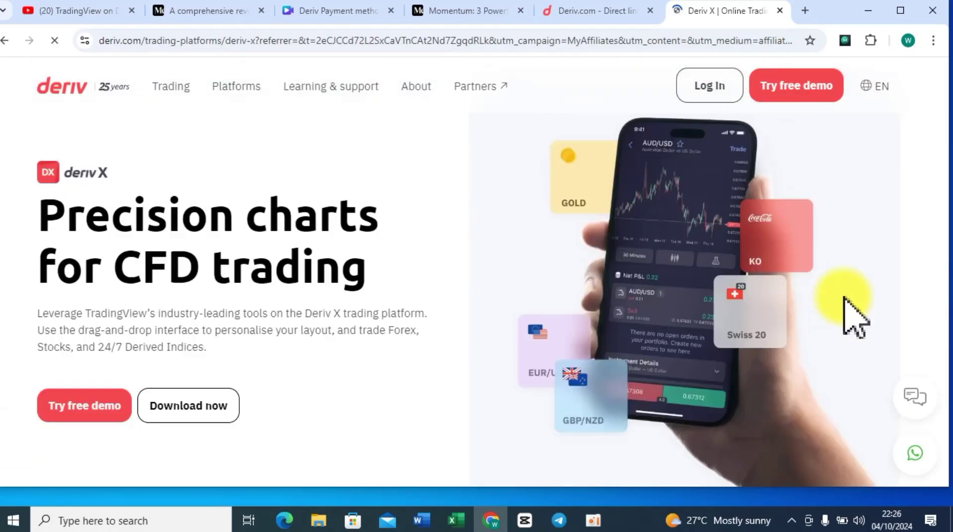
scroll(854, 315, up, 2)
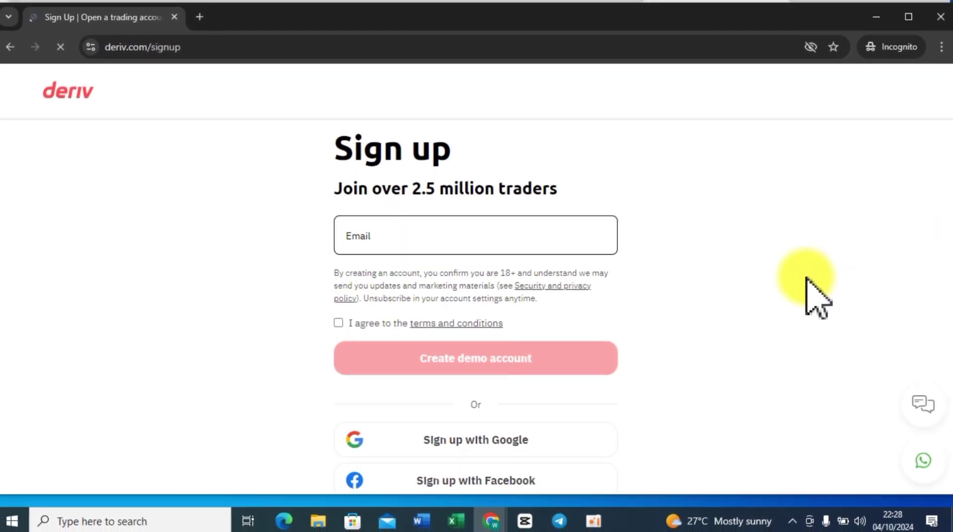
scroll(806, 277, down, 3)
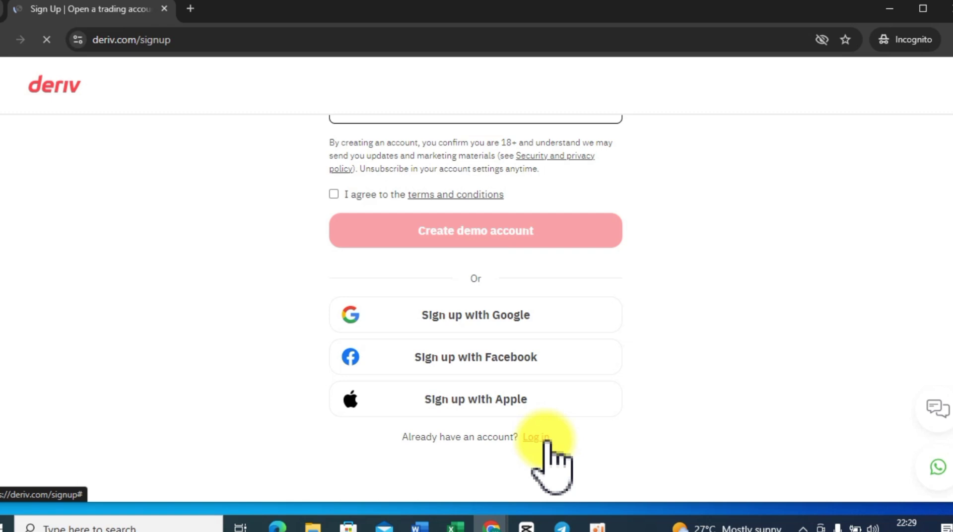
click(543, 444)
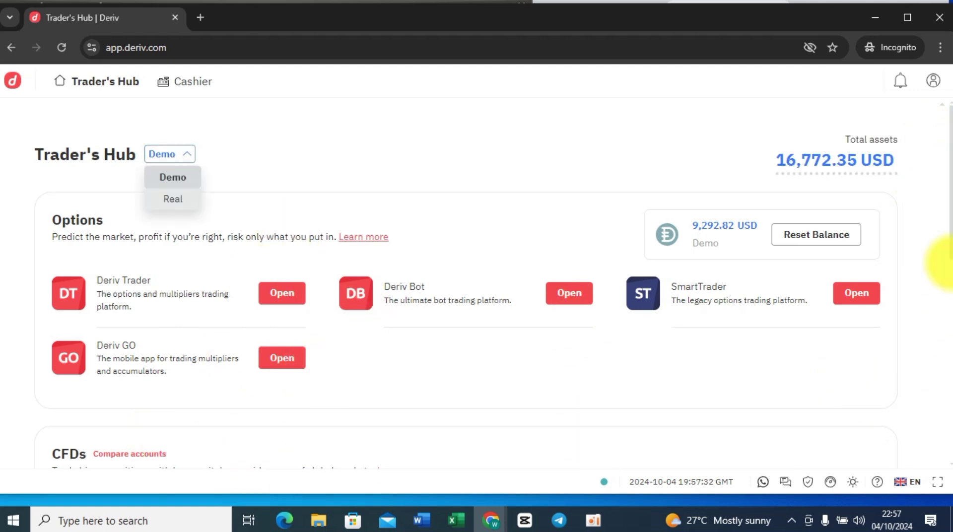
- Create the Deriv X demo account and launch it as a web terminal with 10,000 USD
scroll(482, 176, down, 10)
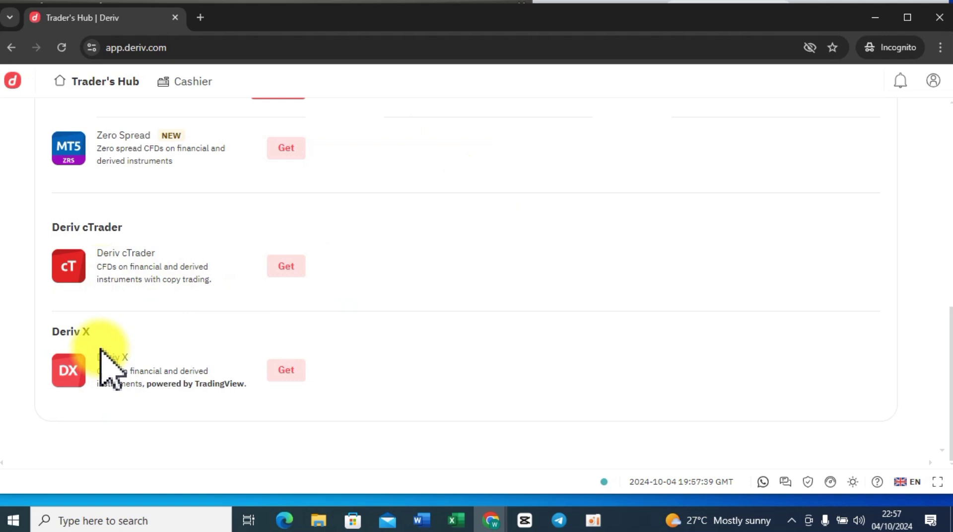
click(289, 372)
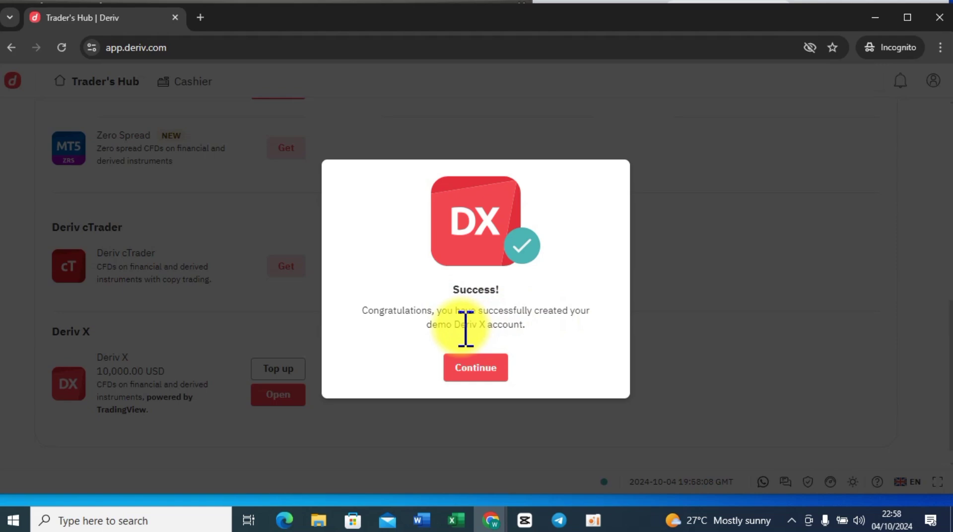
click(479, 368)
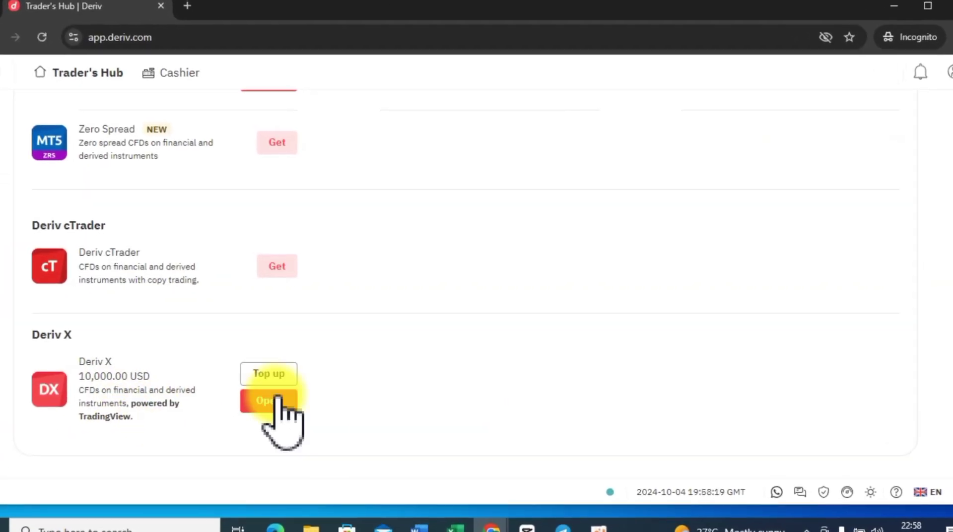
click(277, 399)
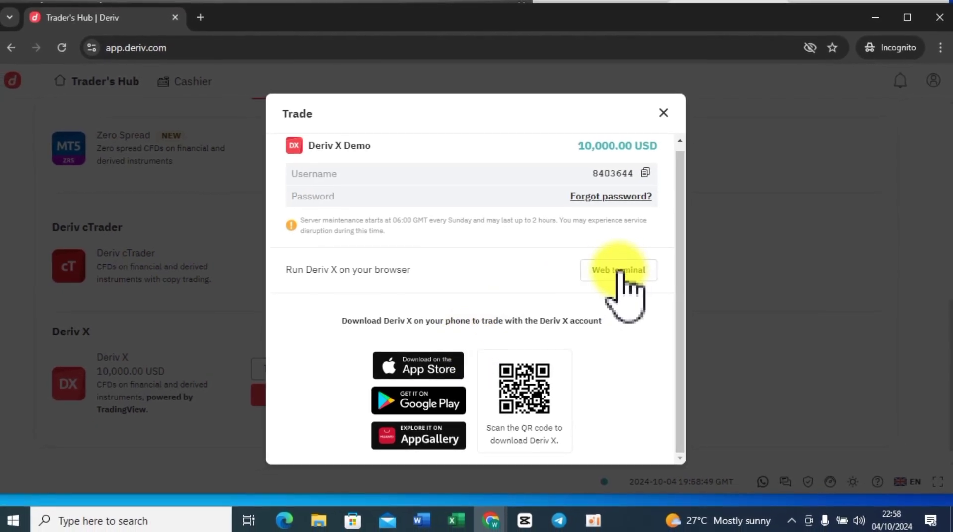
click(619, 270)
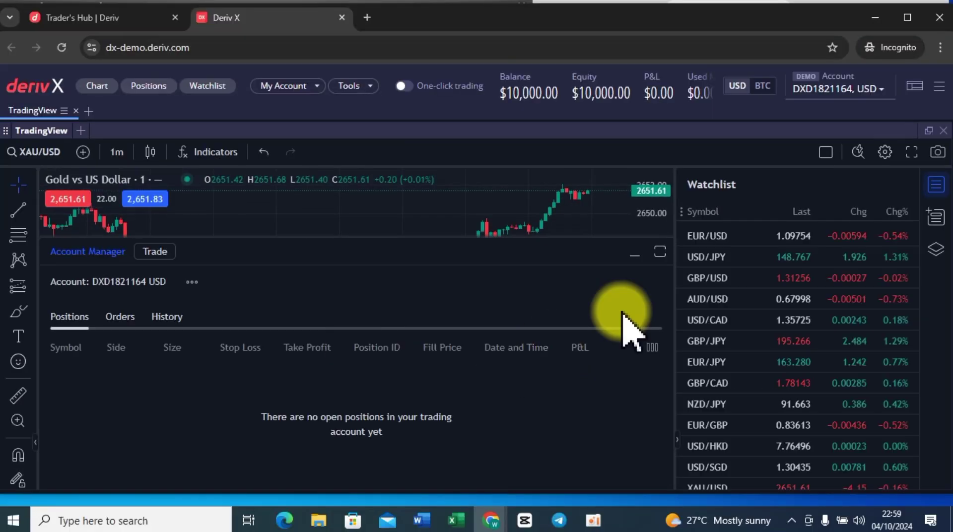
click(636, 255)
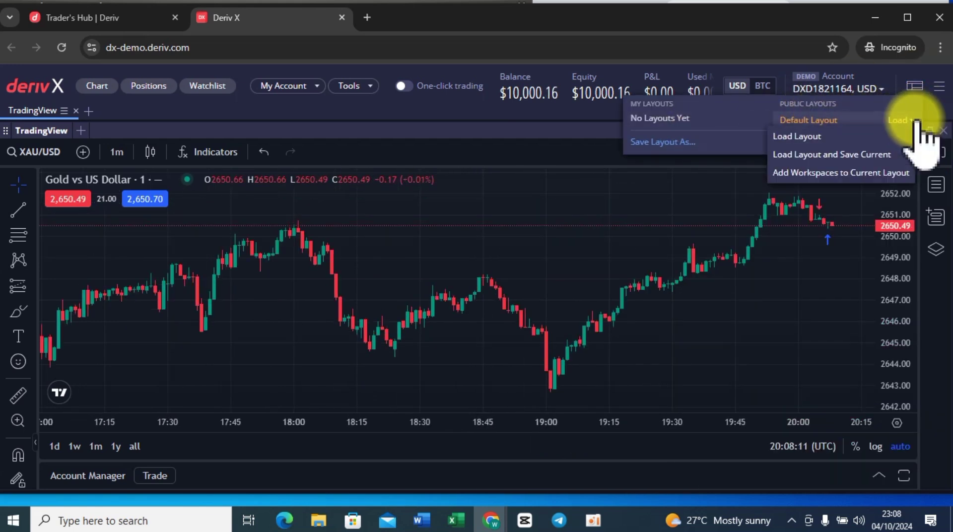
click(803, 139)
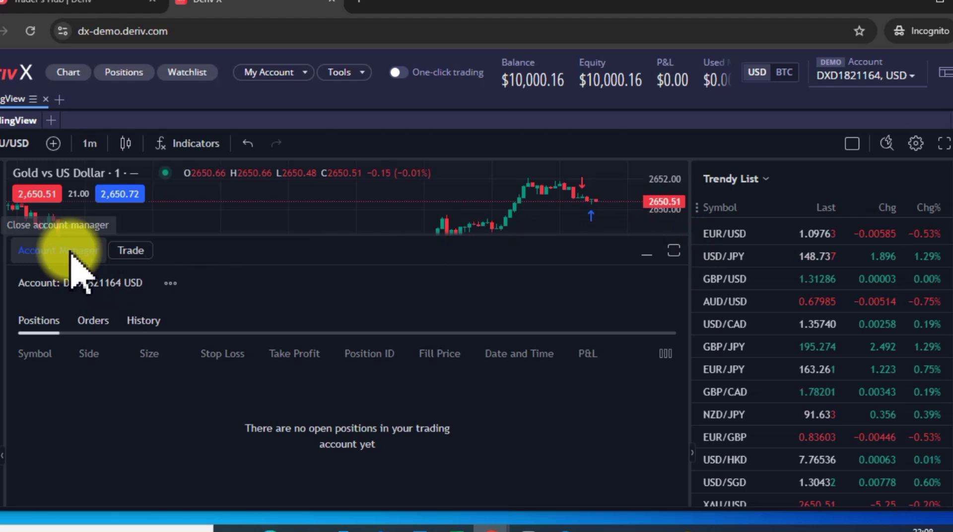
- Collapse the Account Manager panel, switch to Light Theme, then back to Dark Theme
click(79, 252)
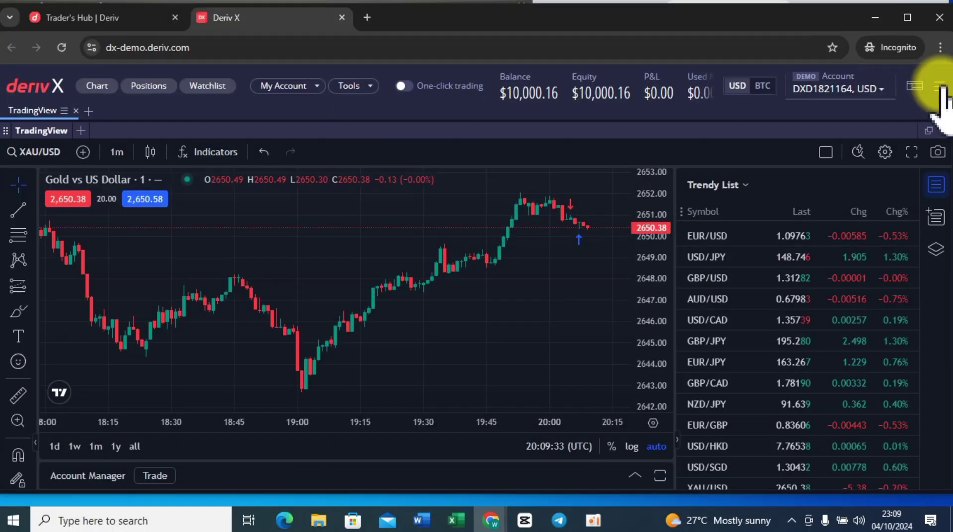
click(938, 87)
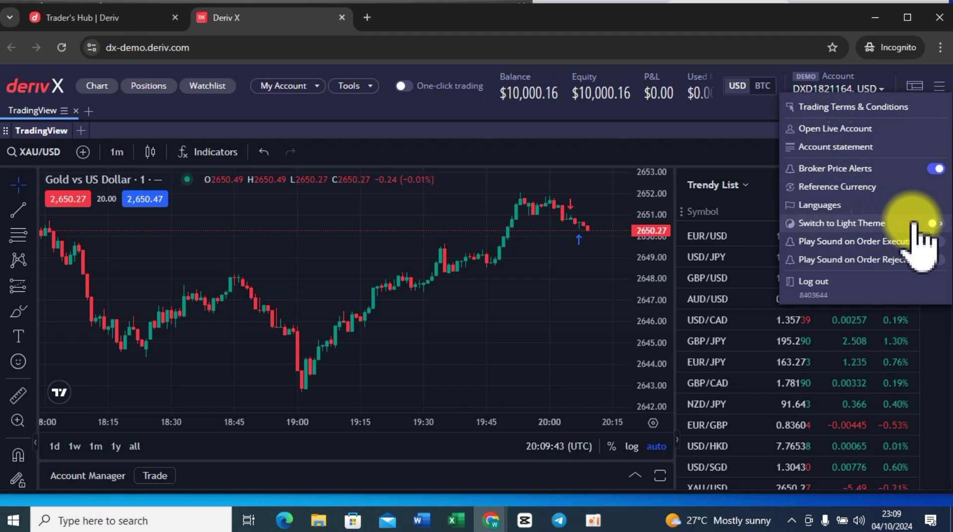
click(934, 224)
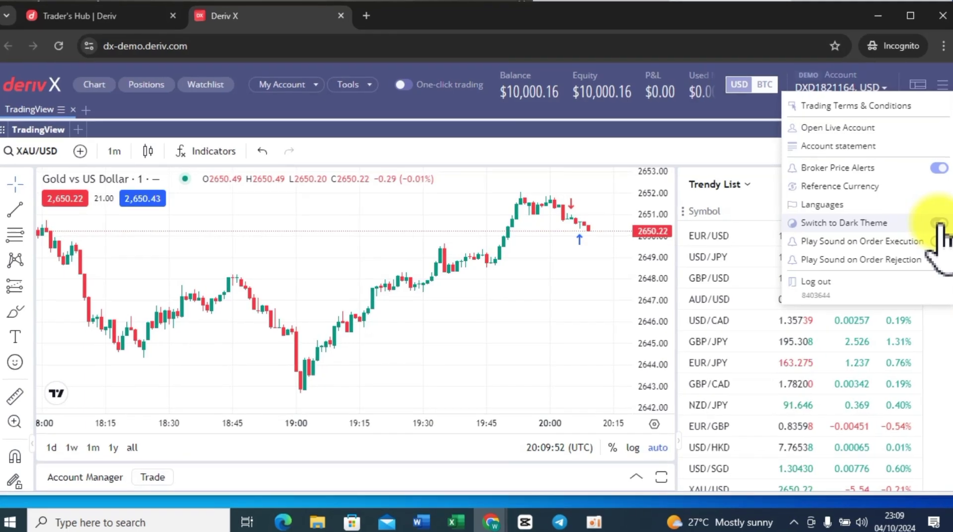
click(939, 224)
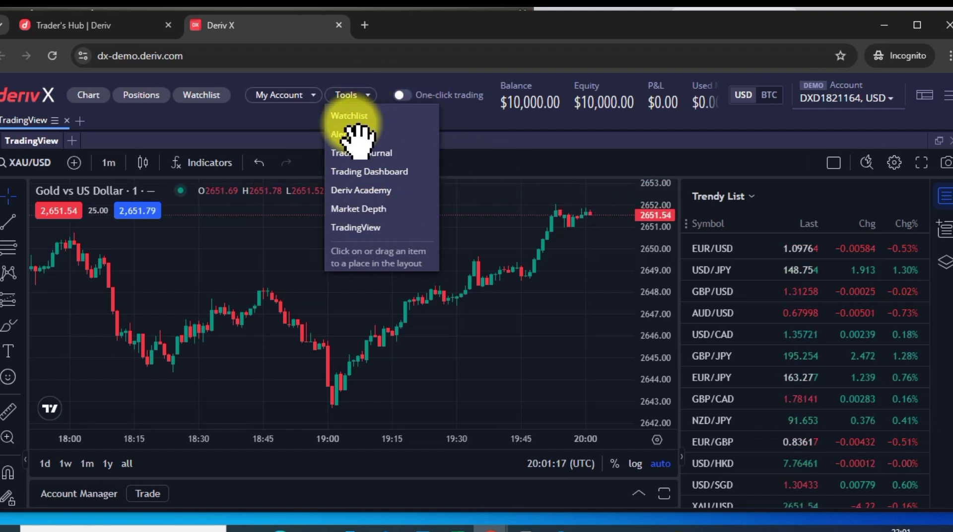
click(371, 154)
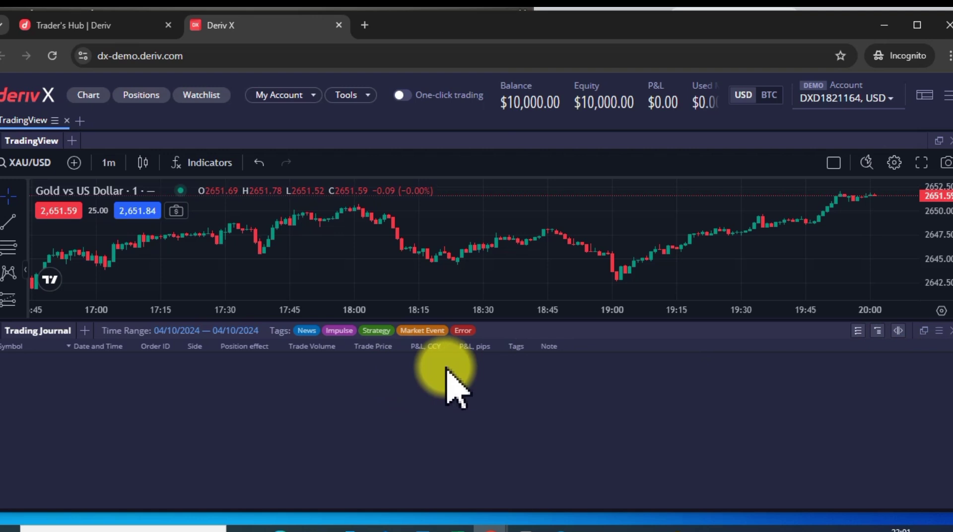
click(345, 94)
click(367, 225)
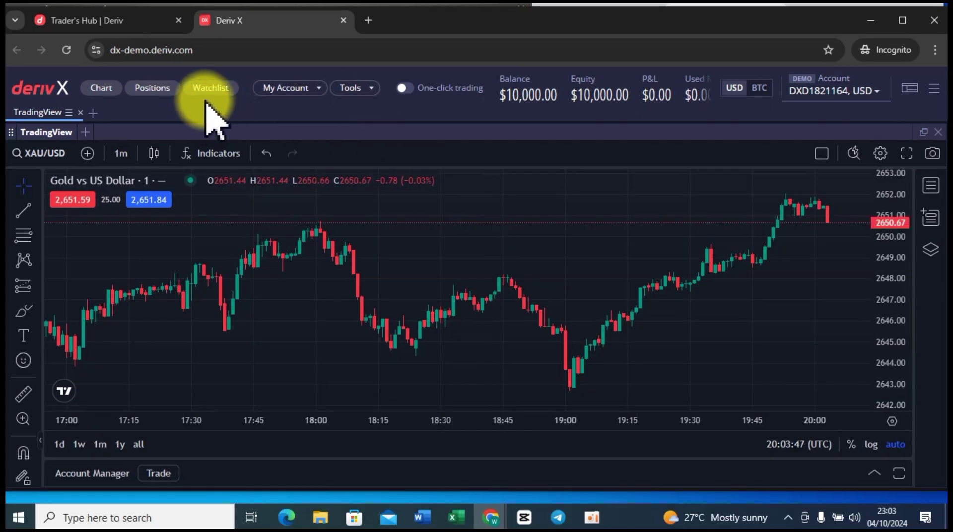
click(218, 154)
text(don)
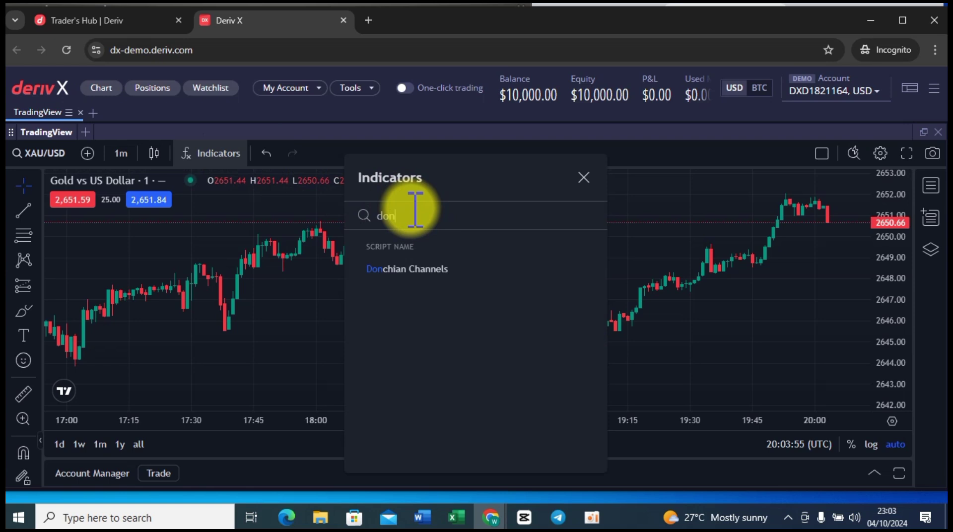
click(425, 270)
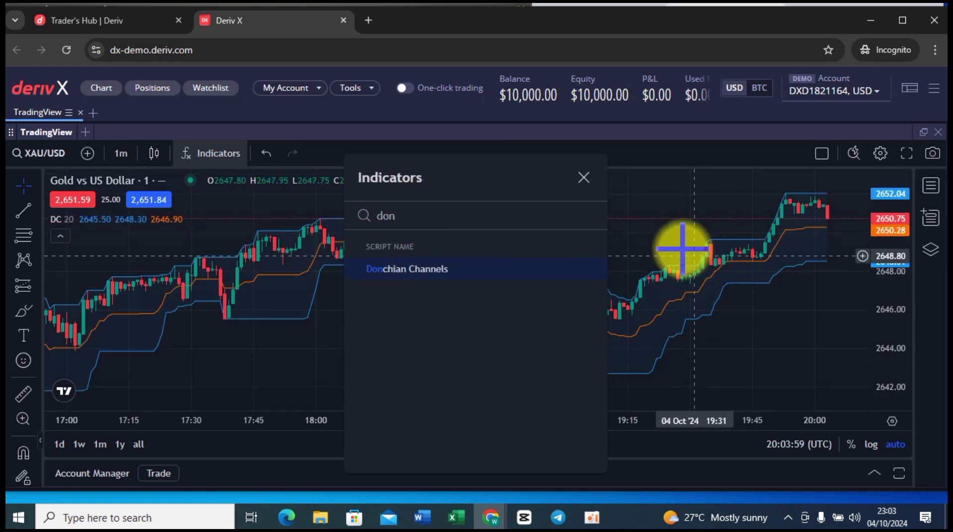
click(642, 199)
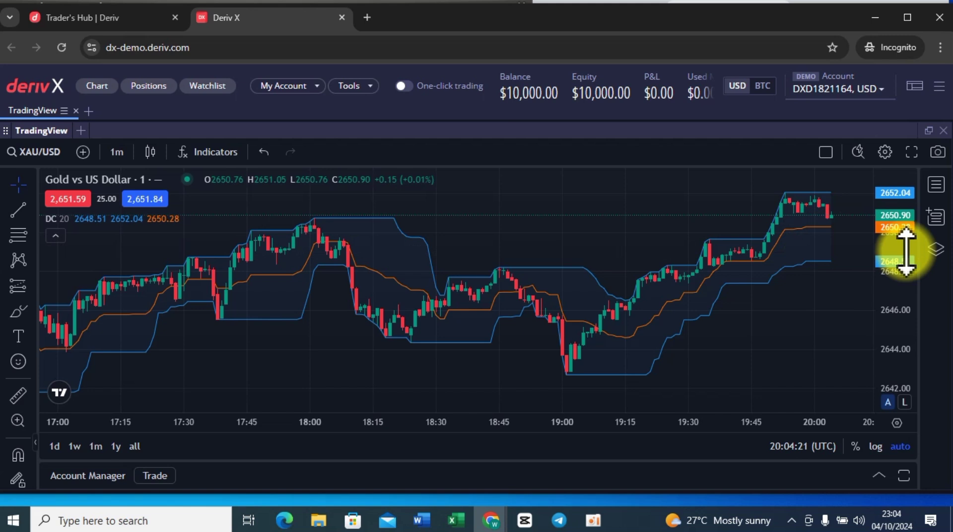
click(934, 250)
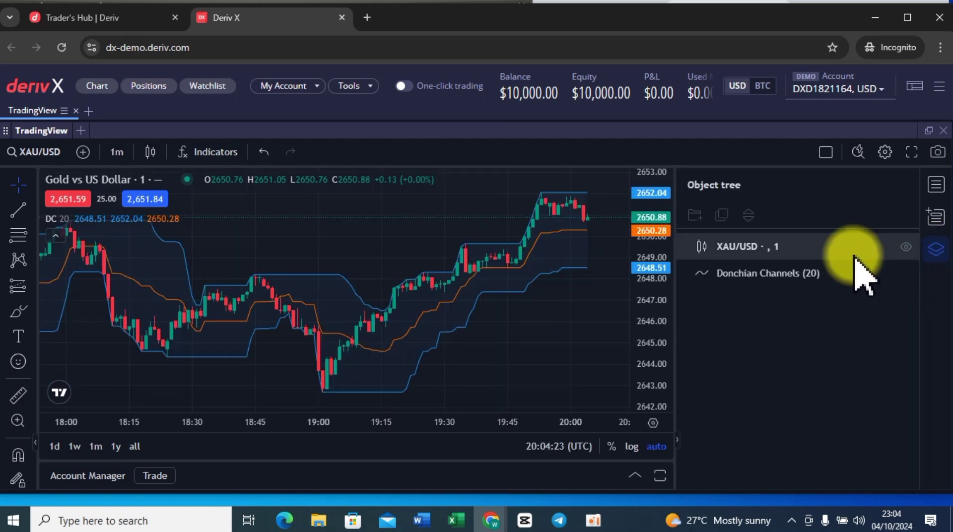
click(906, 273)
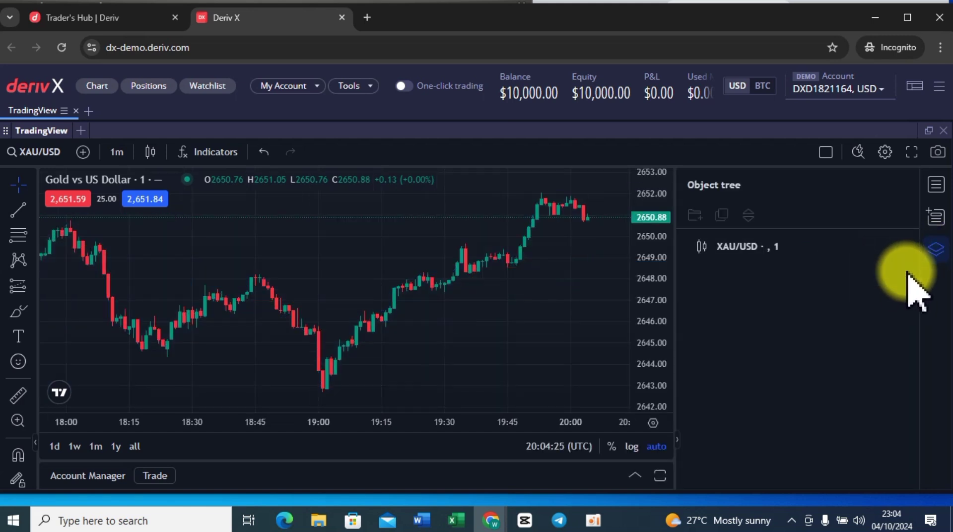
click(939, 249)
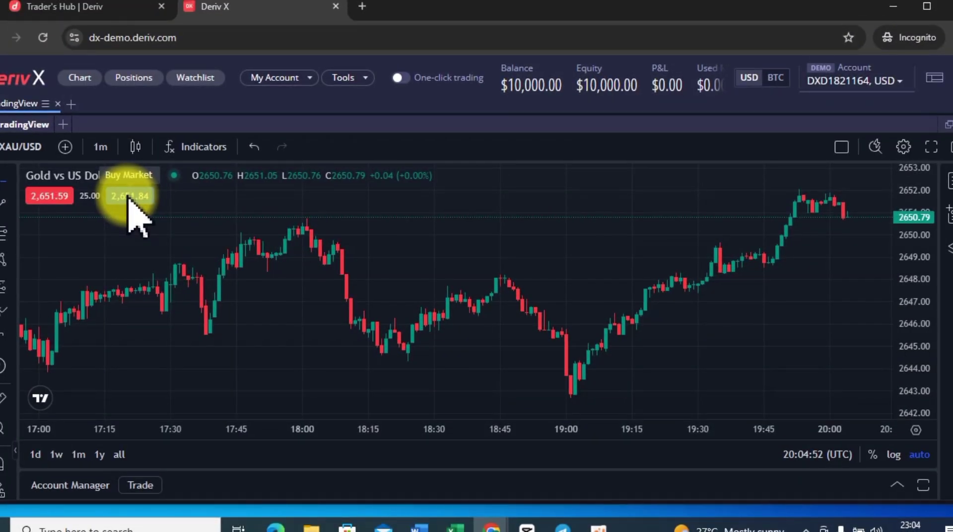
- Place a 0.01-lot market sell on XAU/USD, filled at 2,650.95
click(50, 197)
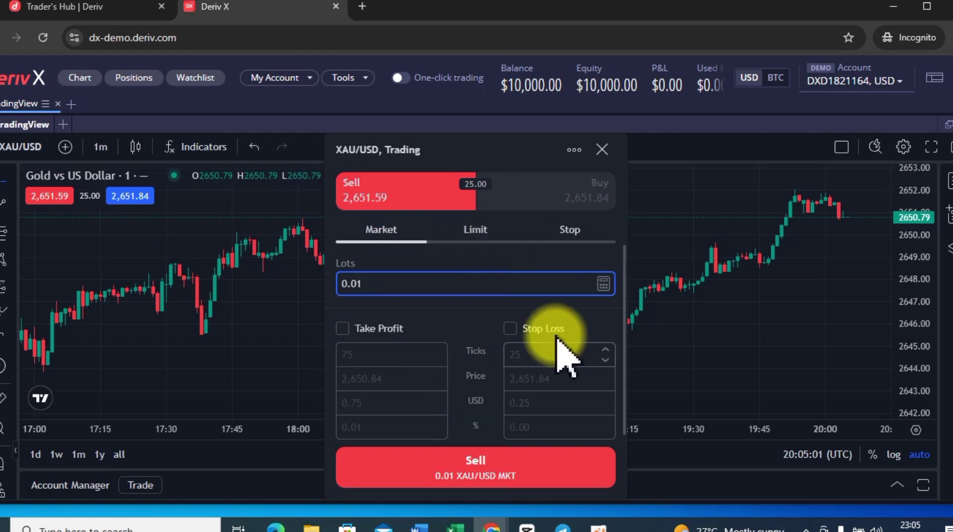
click(575, 150)
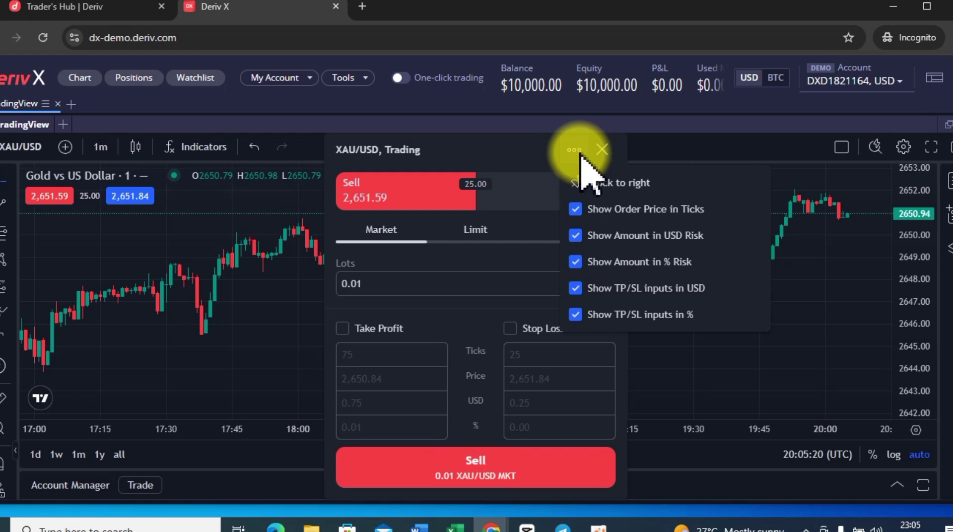
click(470, 362)
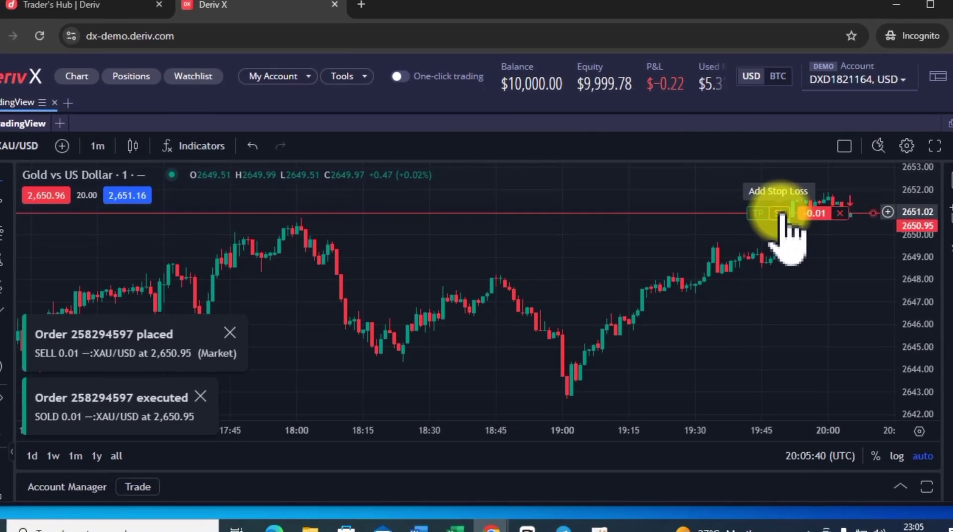
- Drag a stop loss onto the short gold position and apply it at 2,652.23
drag(777, 213, 777, 181)
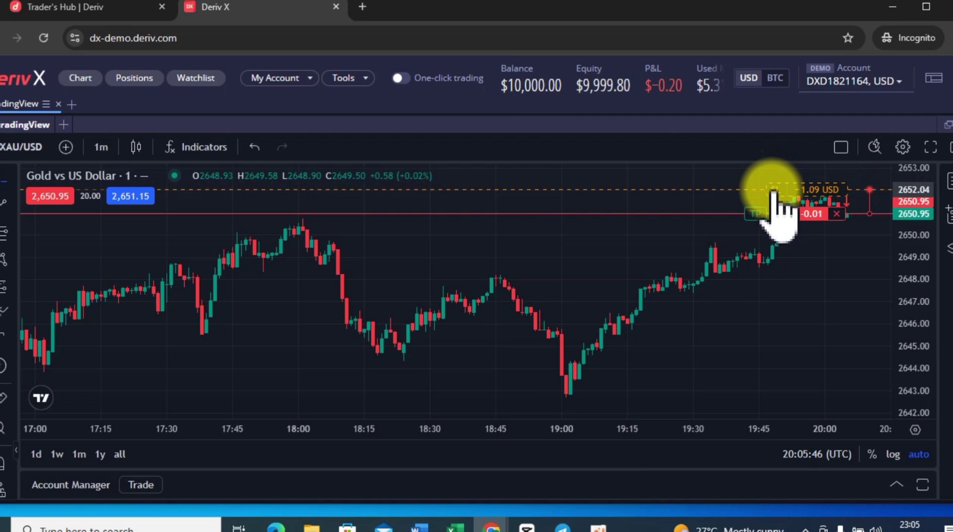
click(782, 189)
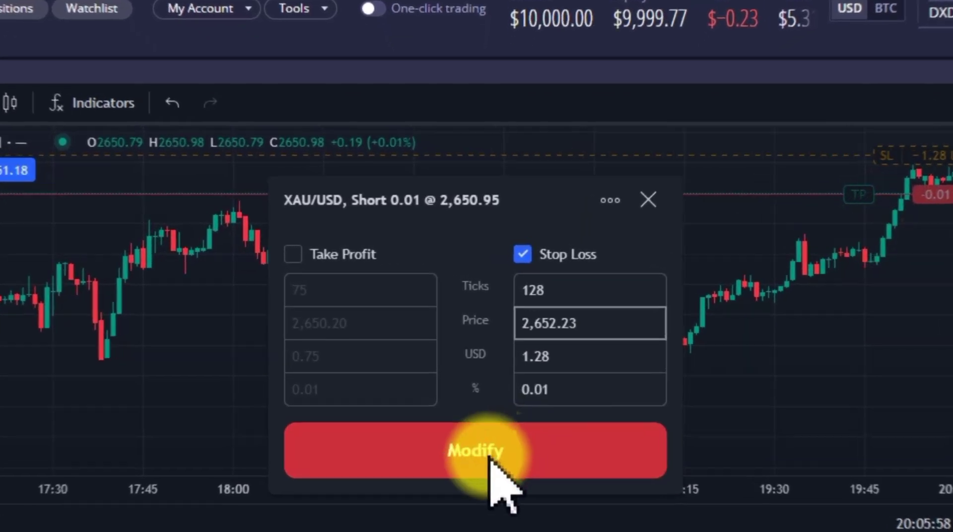
click(492, 445)
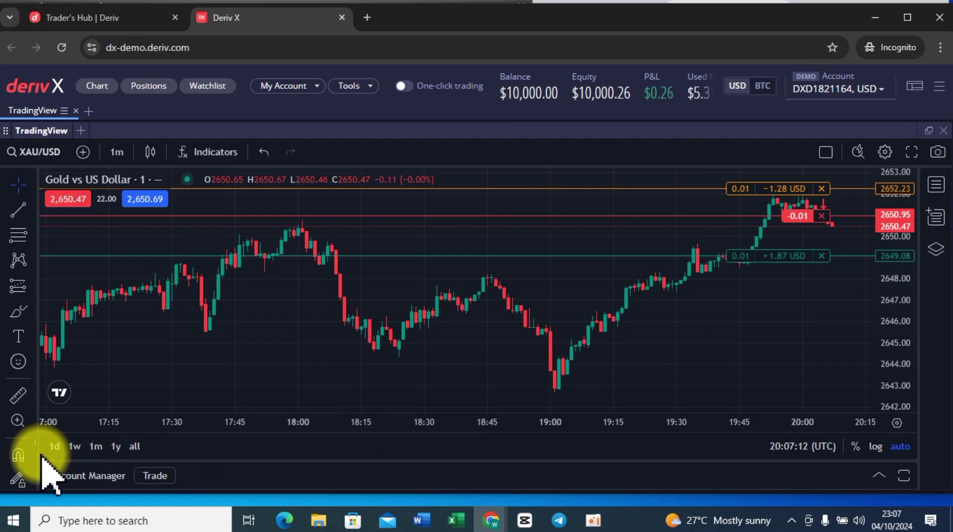
- Close the XAU/USD sell position from Account Manager for a 0.16 USD profit
click(123, 477)
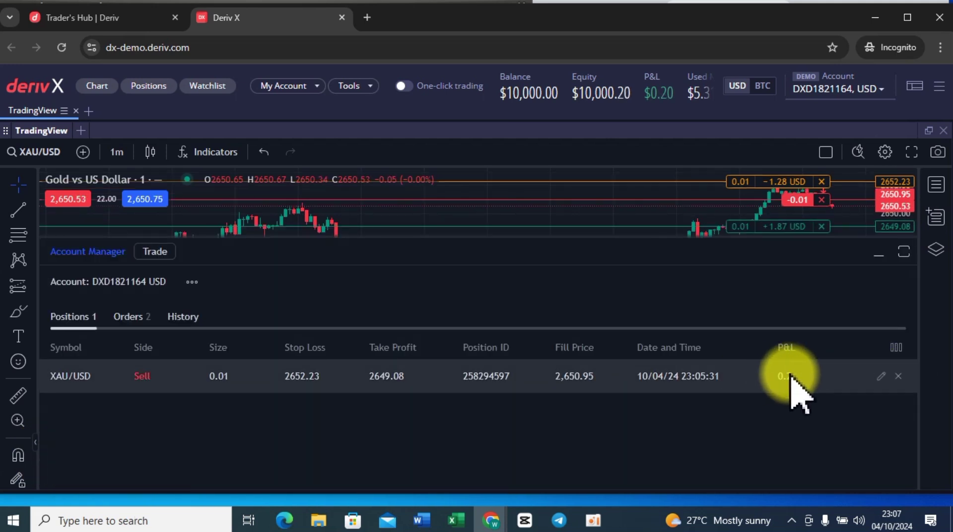
click(897, 376)
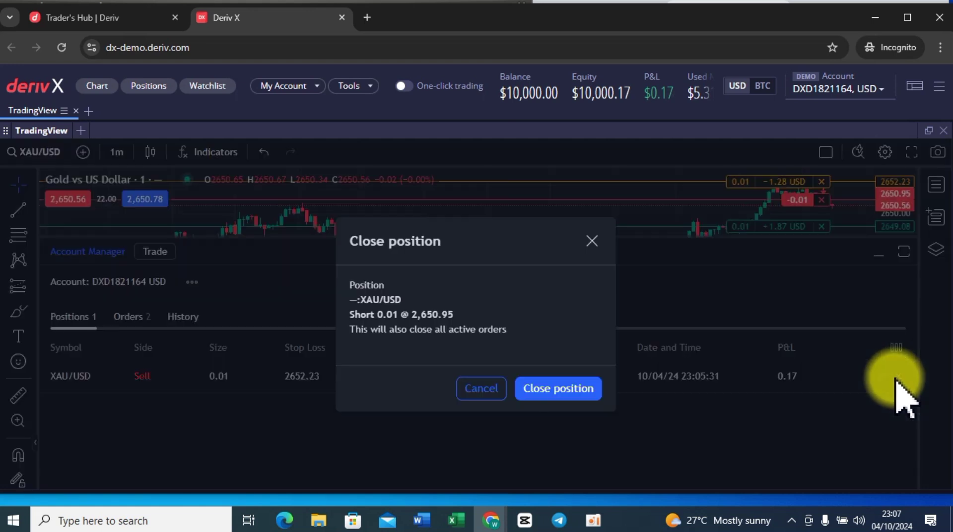
click(563, 390)
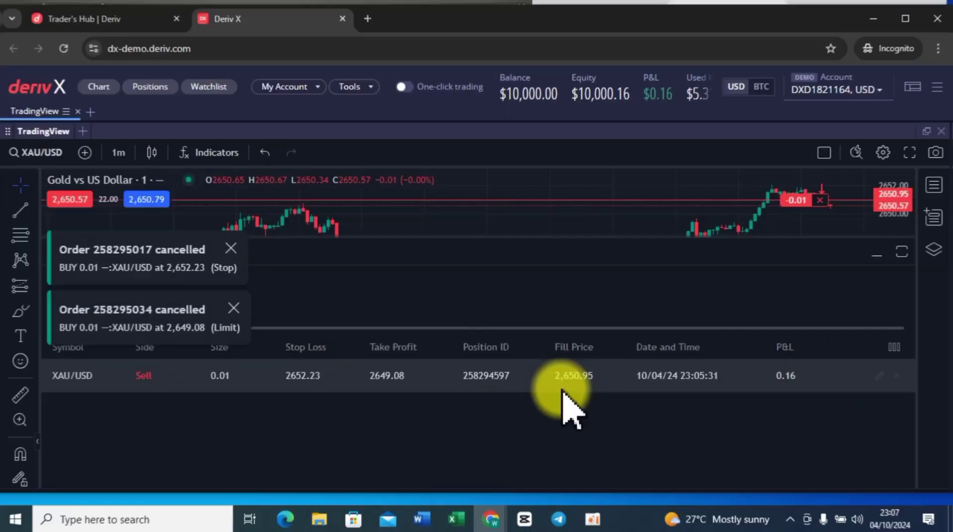
- Dismiss the order notifications and collapse the account panel
click(230, 188)
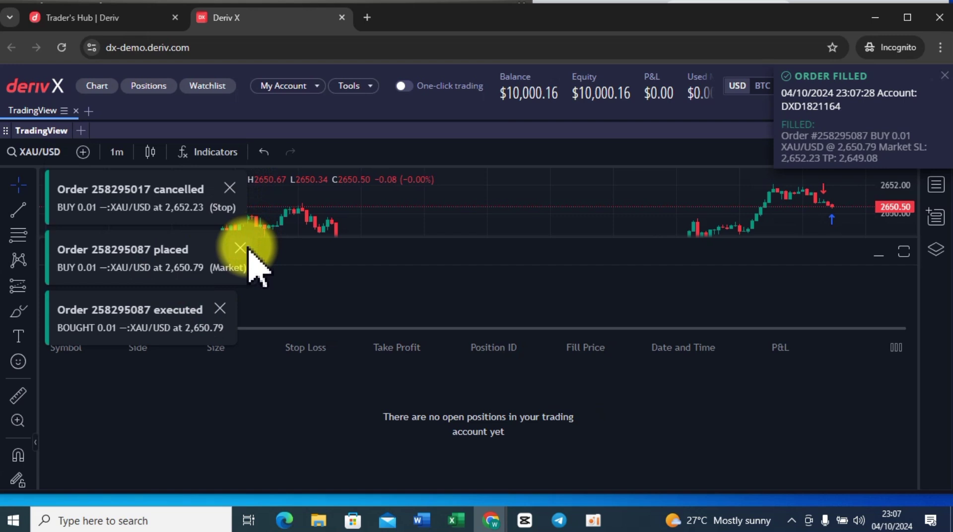
click(241, 248)
click(220, 306)
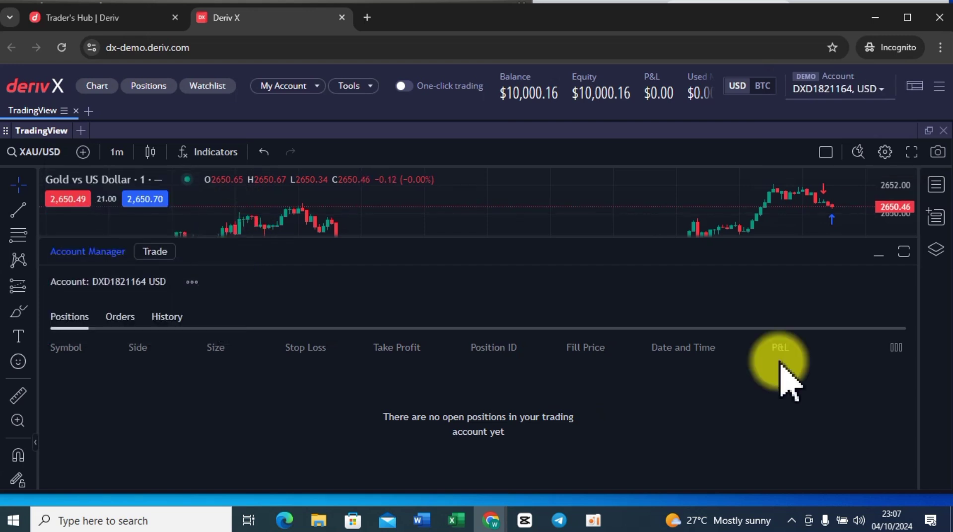
click(105, 252)
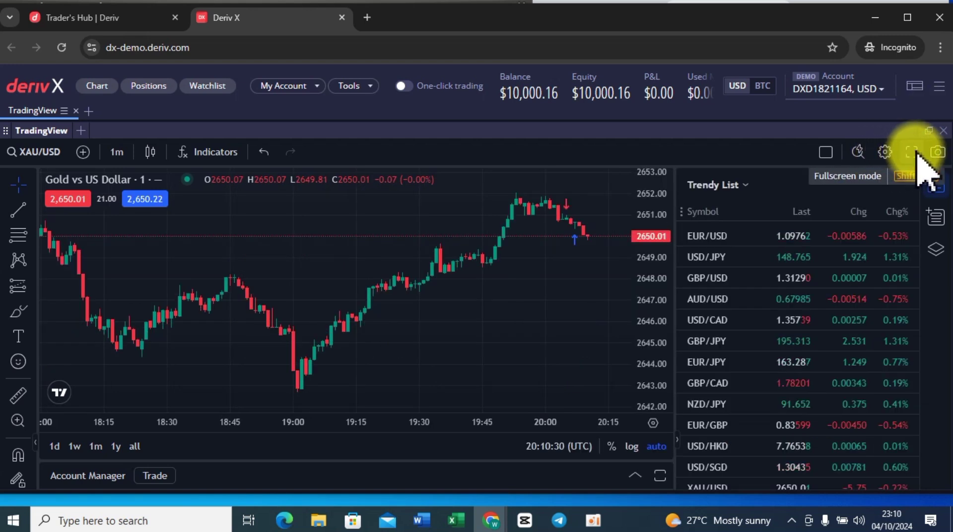
- Try fullscreen chart mode and exit, then set the chart interval to 1 hour
click(912, 152)
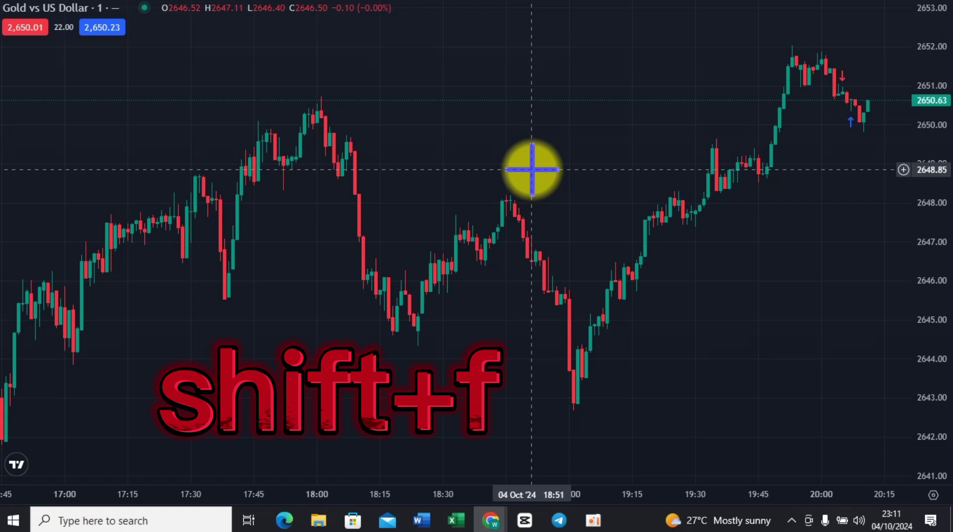
key(shift+f)
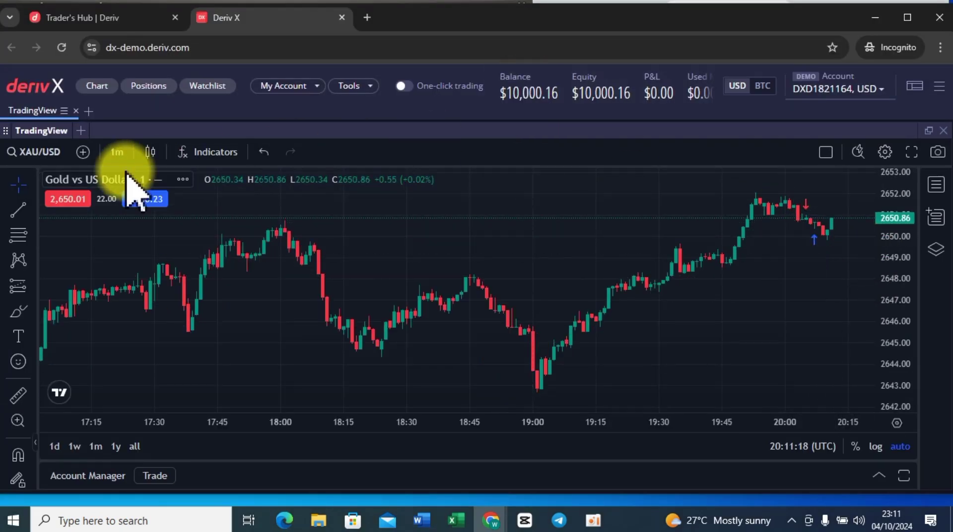
click(118, 153)
click(127, 315)
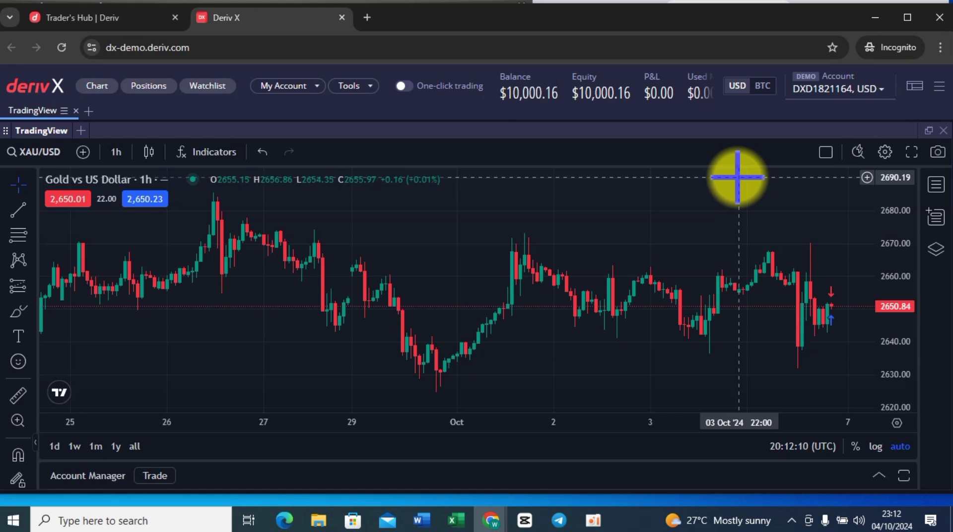
- Open symbol search with V, try searching BOOM, then close it
text(V)
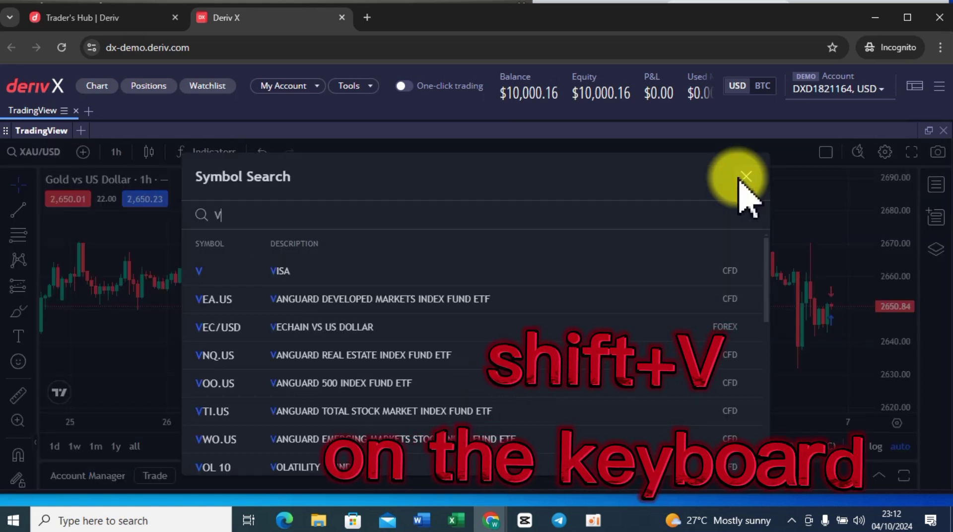
key(BackSpace)
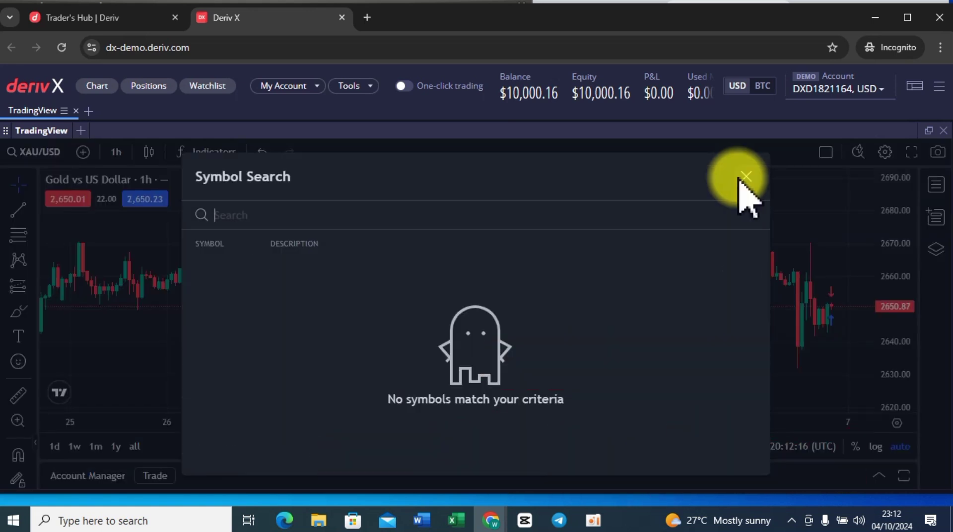
text(BOOM)
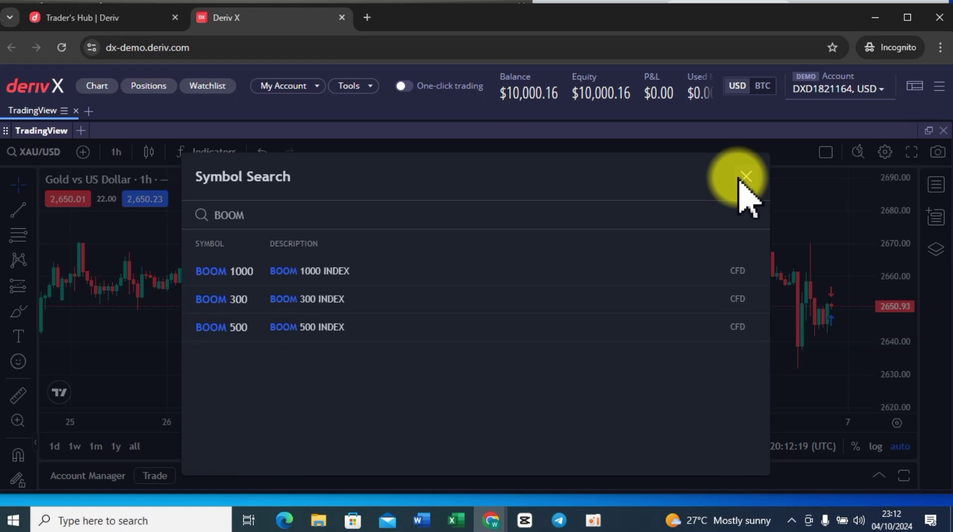
key(BackSpace)
key(BackSpace)
click(739, 180)
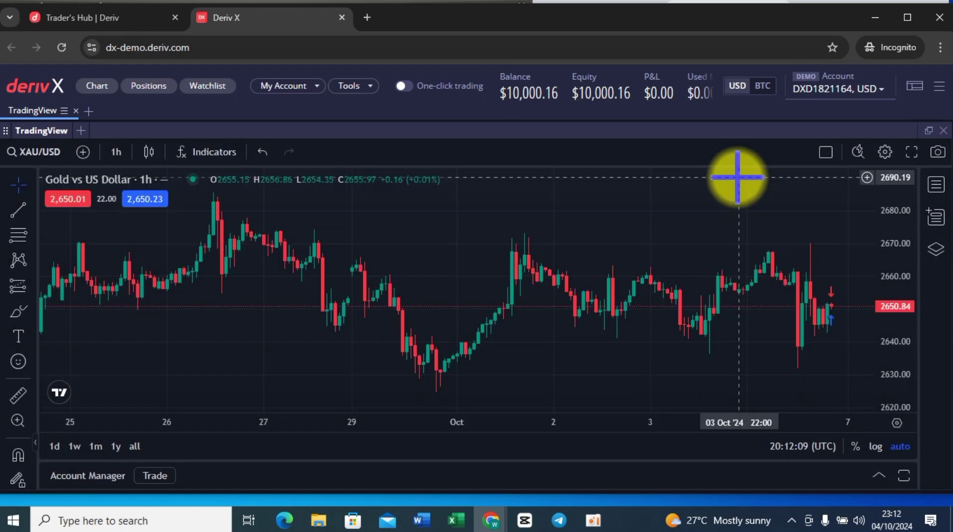
- Reopen symbol search and search 'v', listing Visa and Vanguard funds
text(V)
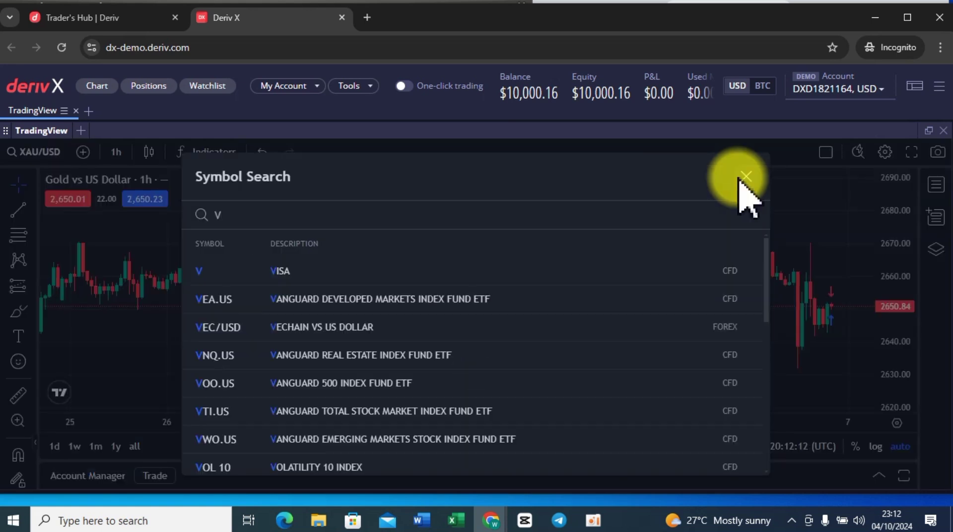
key(BackSpace)
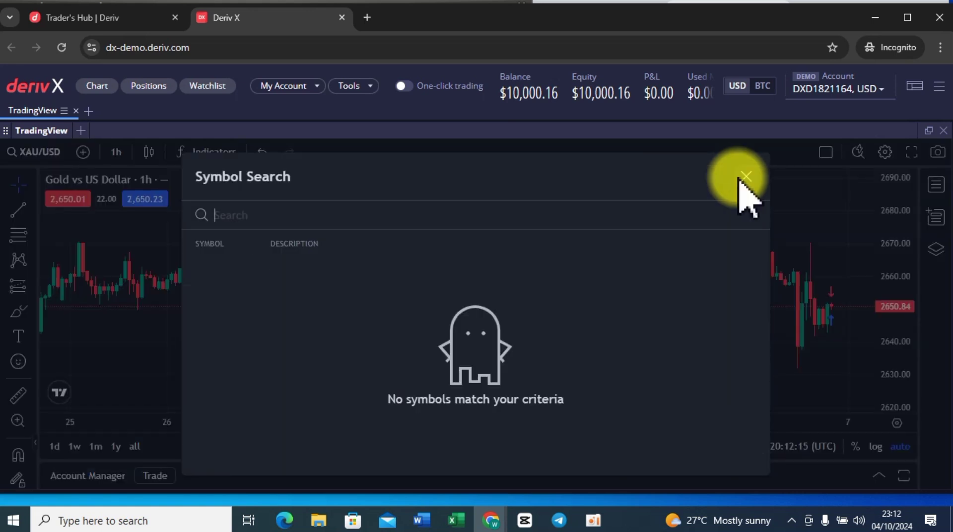
text(BOOM)
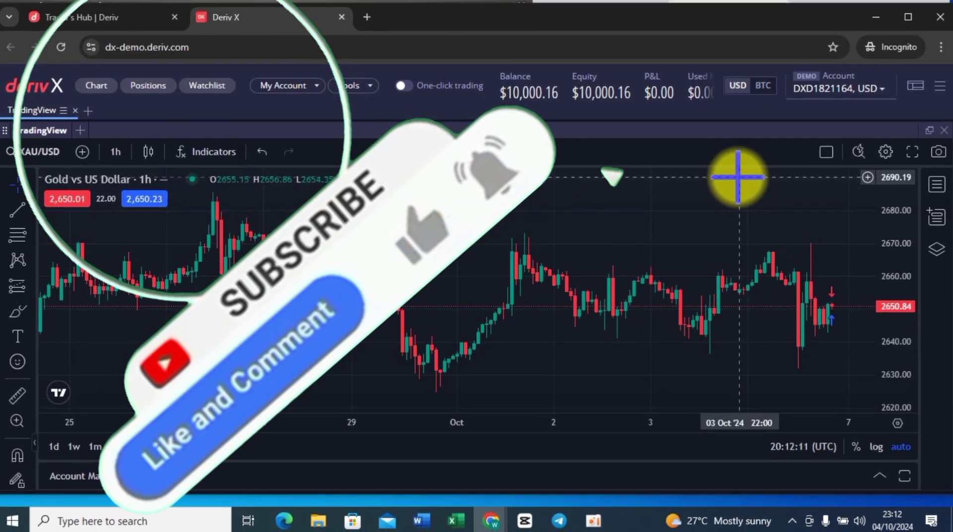
text(v)
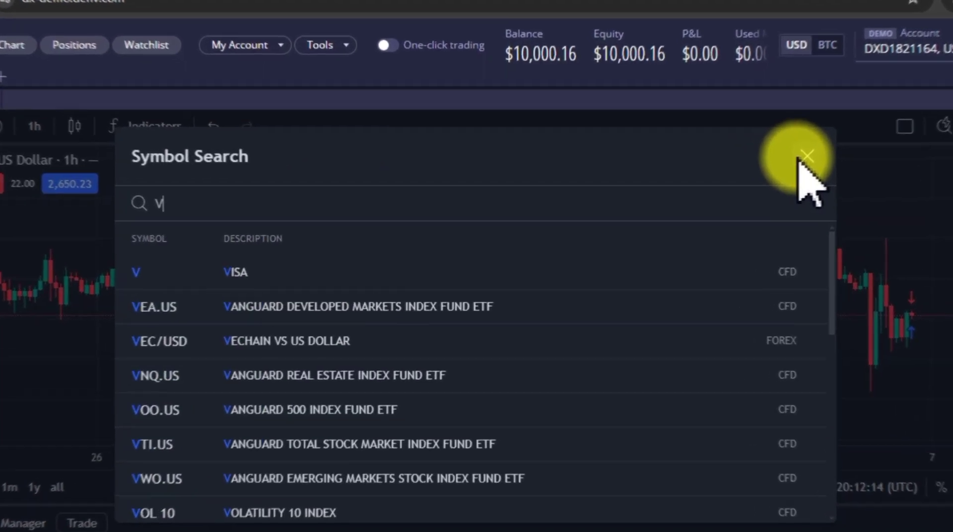